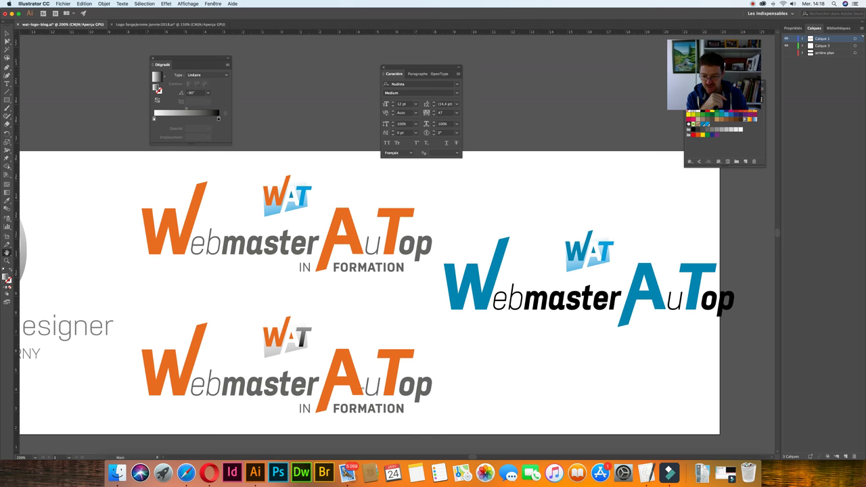
Switch to Safari and open webmasterautop.com in a new tab.
click(186, 472)
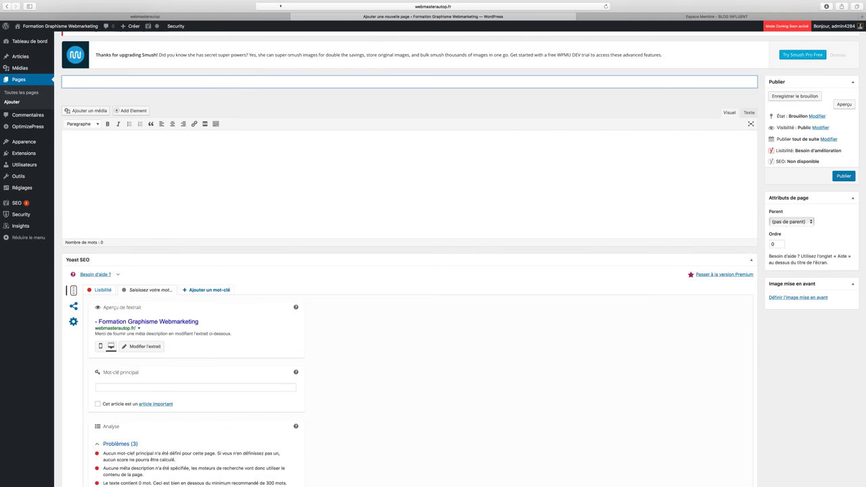
click(223, 16)
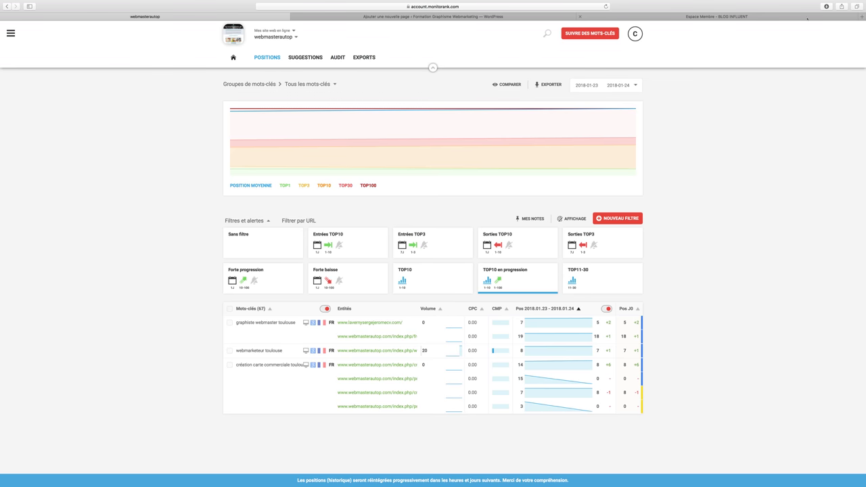
key(super+t)
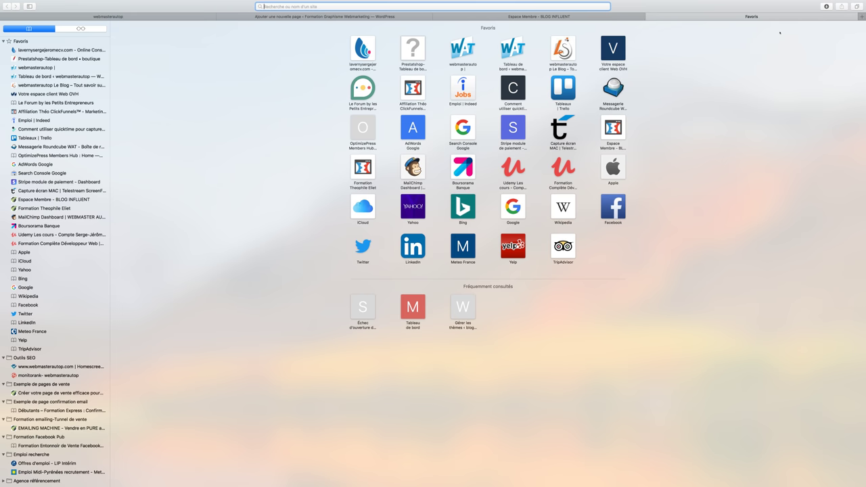
text(webmasterautop.com)
key(Return)
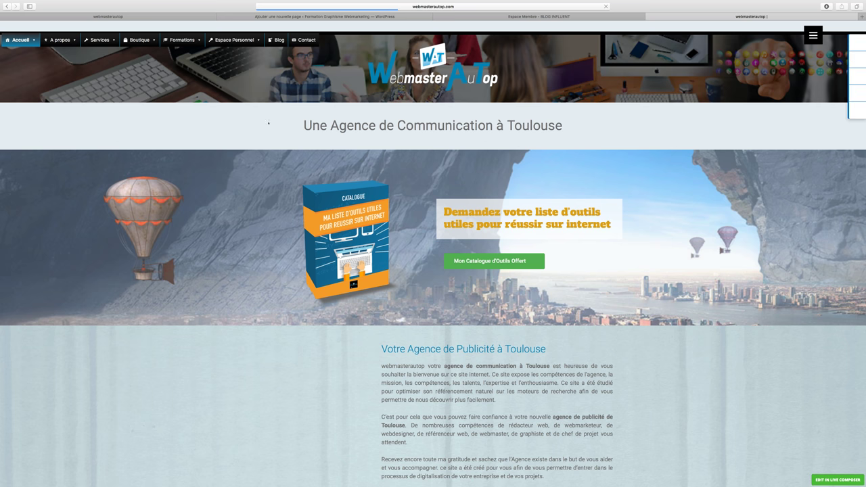
Start looking over the home page, dismiss the "Envie d'en savoir plus ?" popup and return to the header logo.
scroll(261, 183, down, 5)
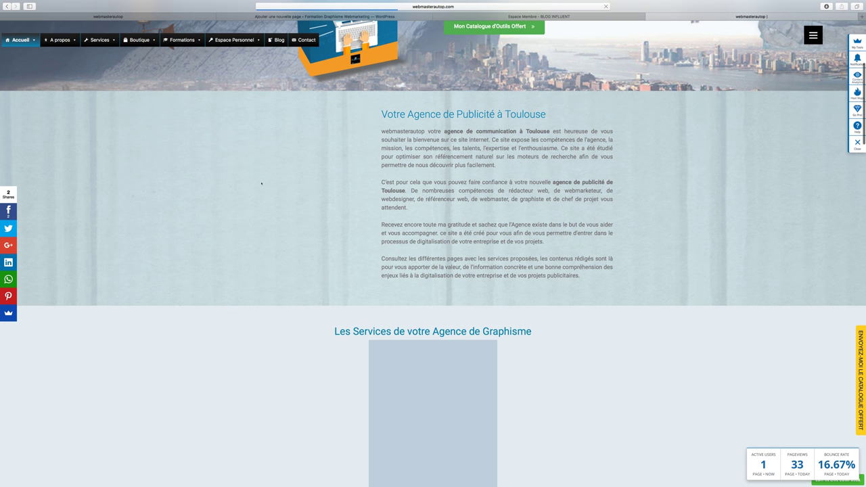
scroll(261, 183, down, 2)
scroll(261, 183, up, 4)
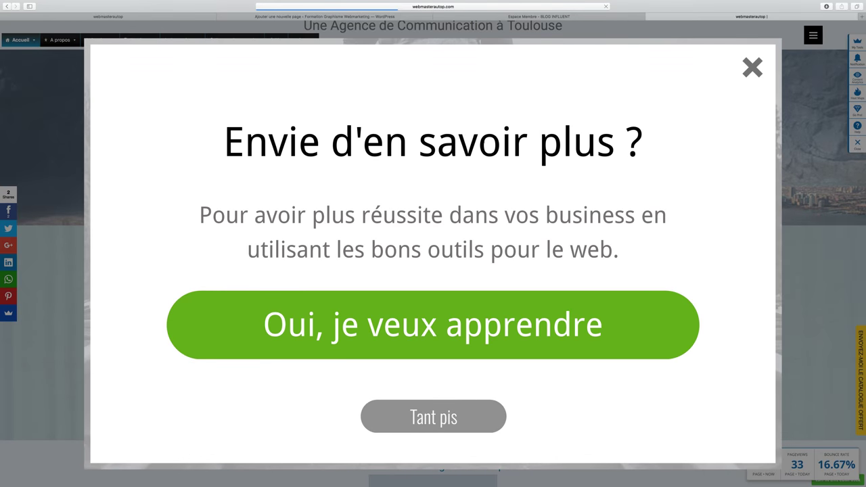
click(752, 66)
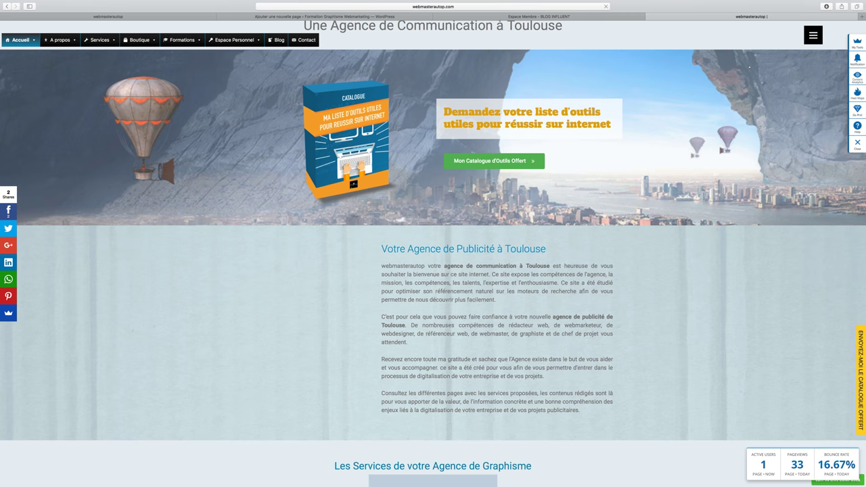
scroll(433, 244, up, 2)
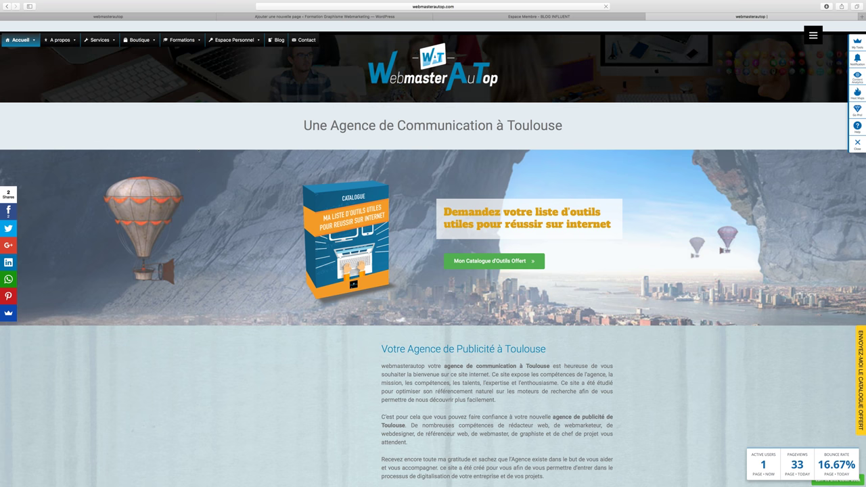
Examine the home page's sections and footer, including services, clients and the logo, to see how the existing site is built.
scroll(218, 185, down, 15)
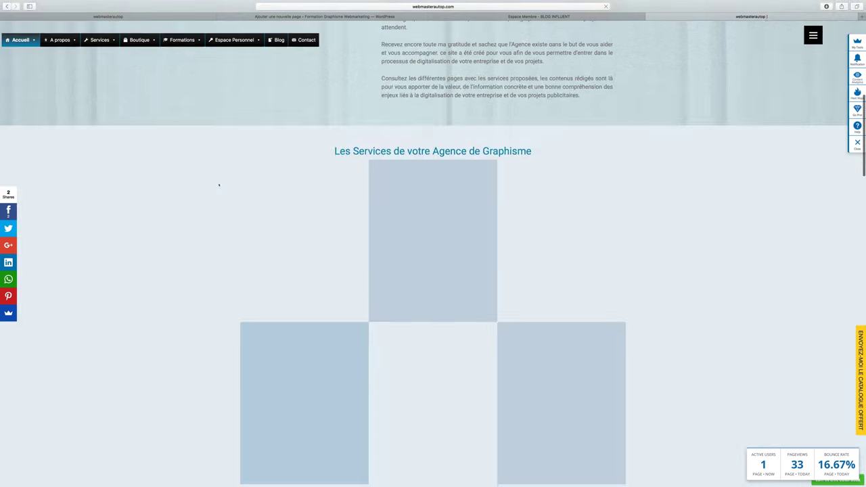
scroll(218, 185, down, 20)
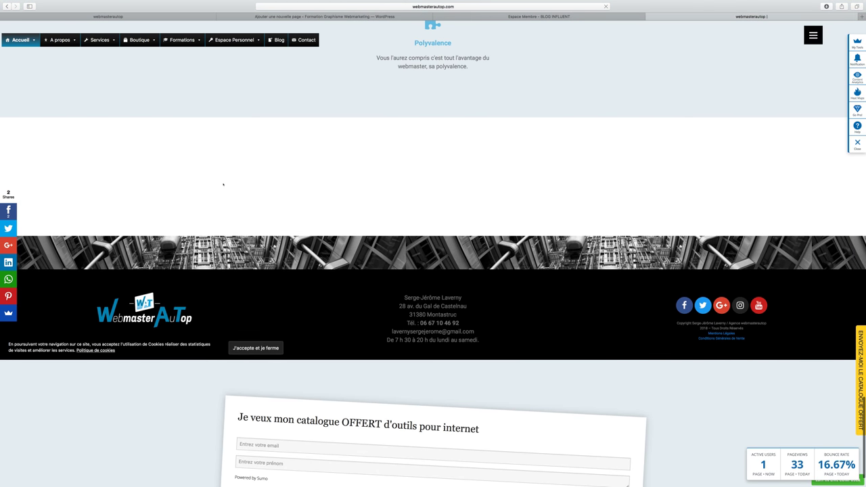
scroll(224, 183, up, 2)
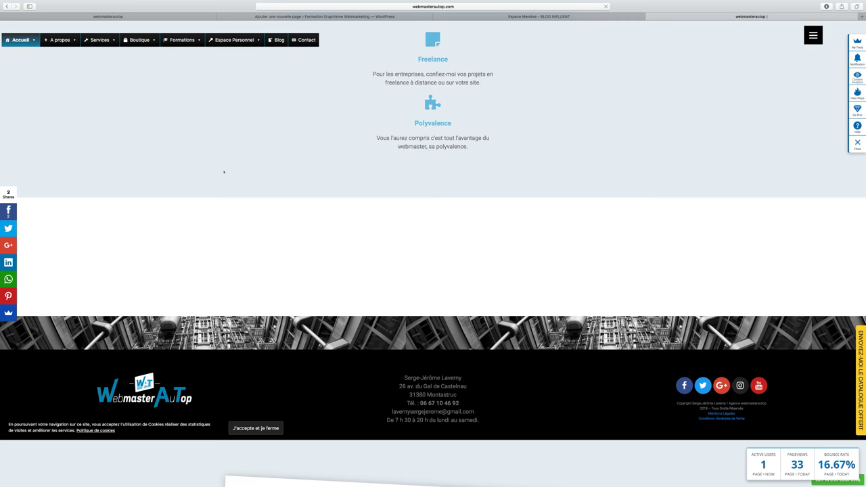
scroll(223, 172, up, 1)
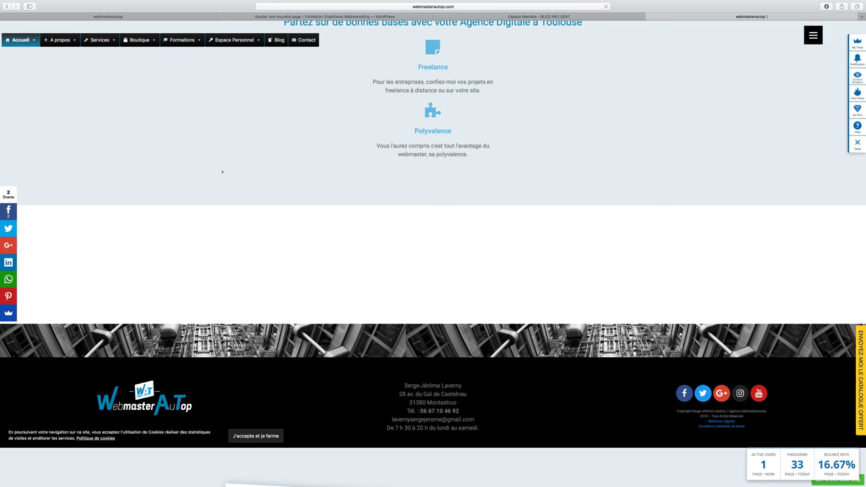
scroll(222, 174, up, 5)
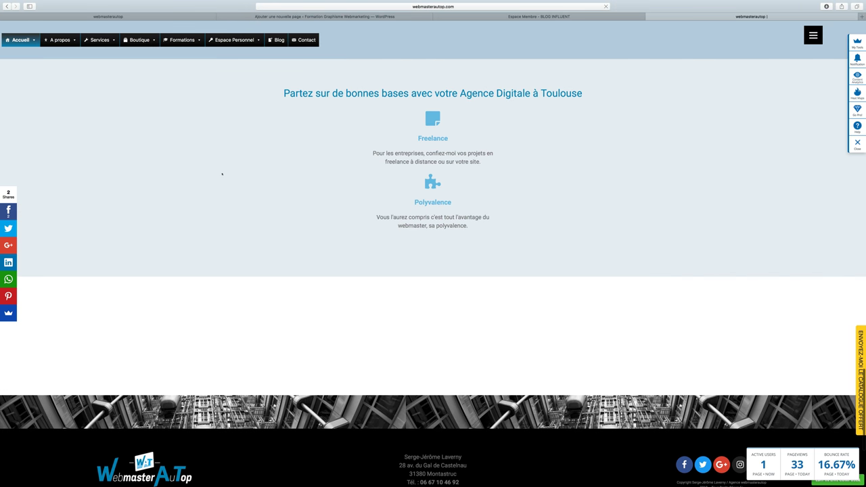
scroll(222, 174, up, 2)
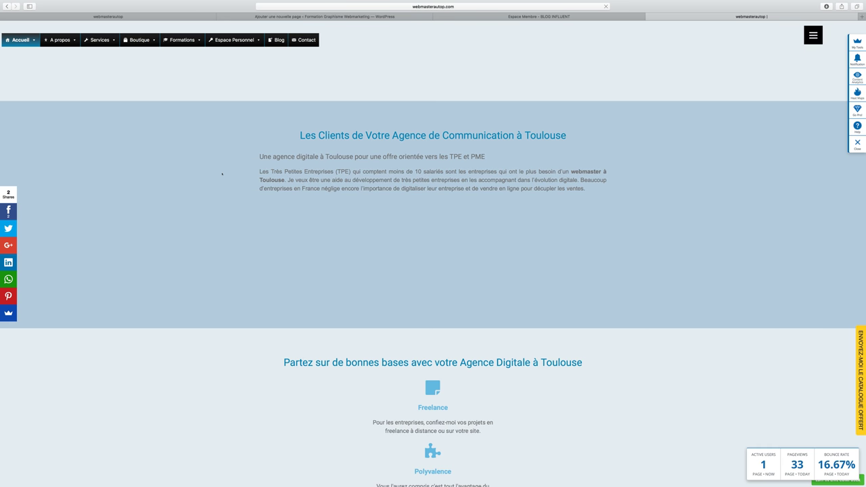
scroll(222, 174, down, 1)
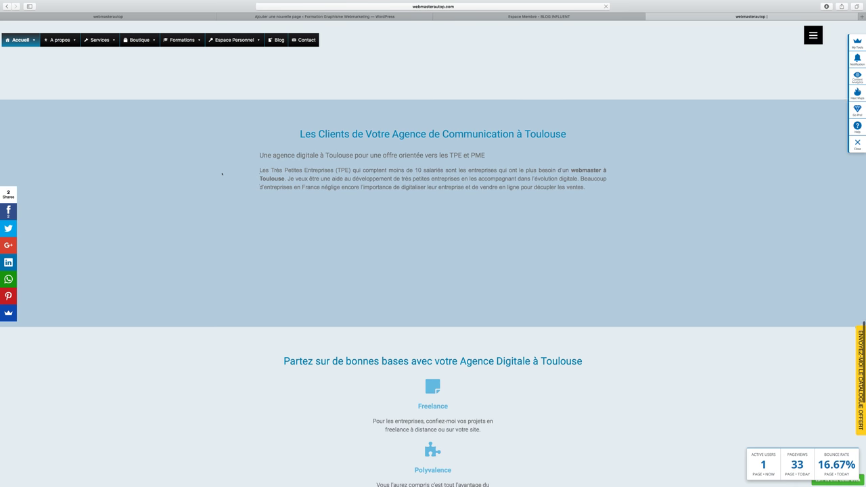
scroll(222, 174, down, 3)
scroll(222, 174, down, 4)
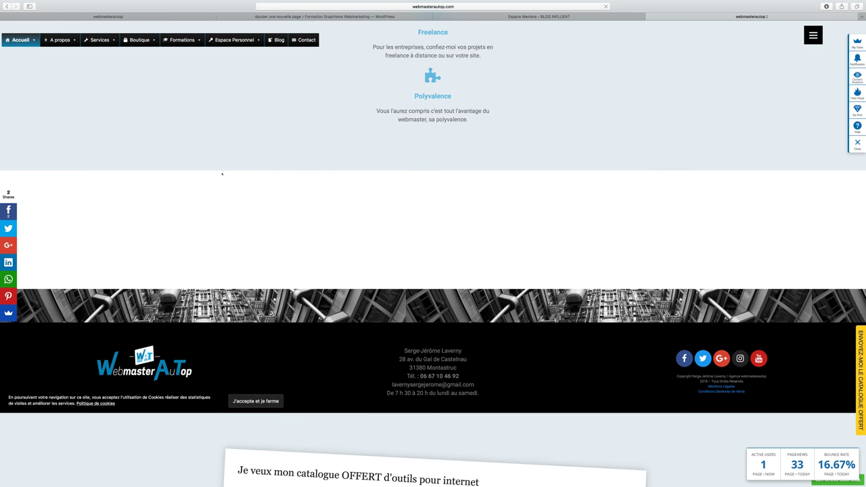
scroll(224, 171, up, 10)
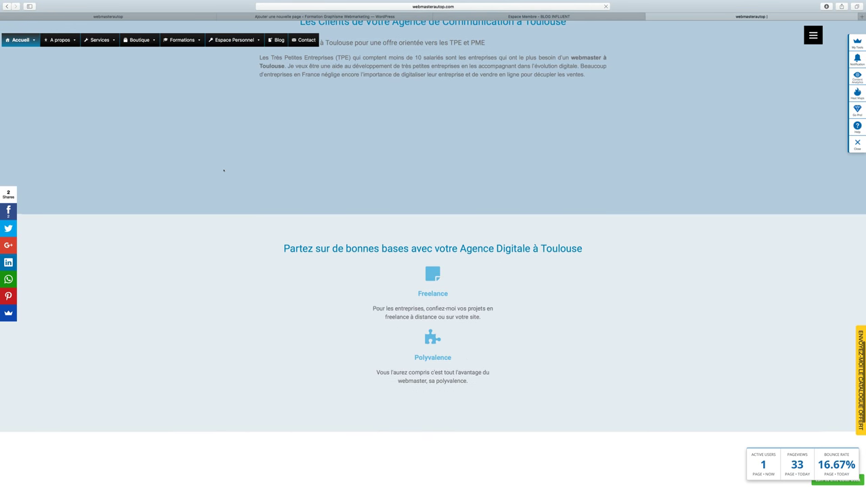
scroll(222, 171, up, 15)
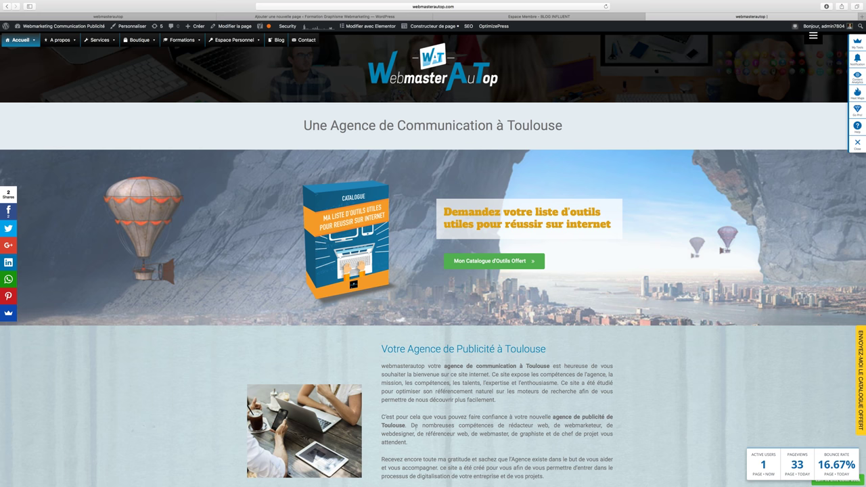
Open the site's Blog page and highlight the ".com" part of its address.
click(278, 40)
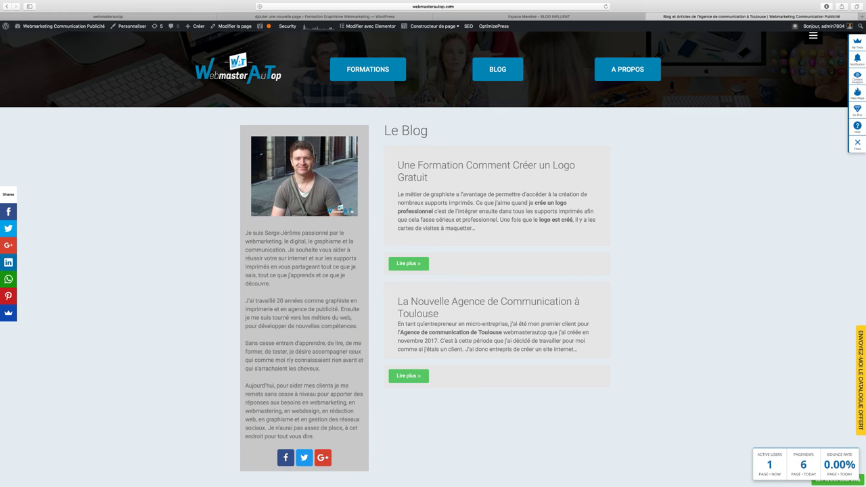
click(457, 7)
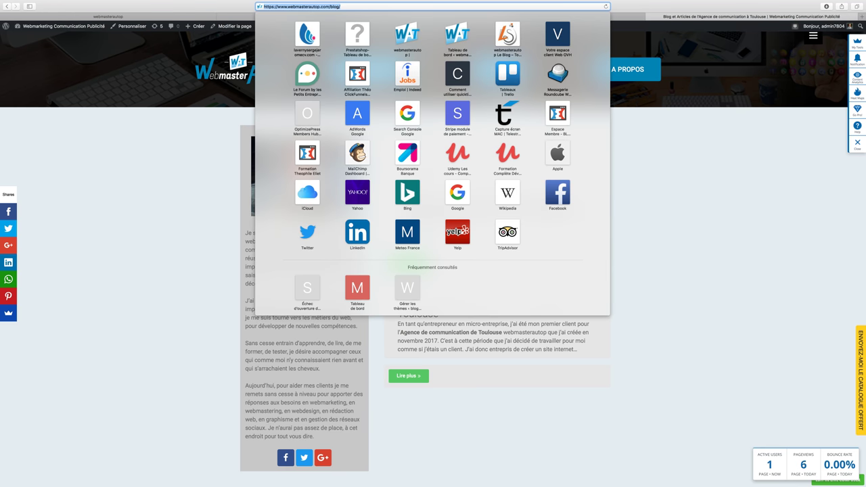
click(325, 6)
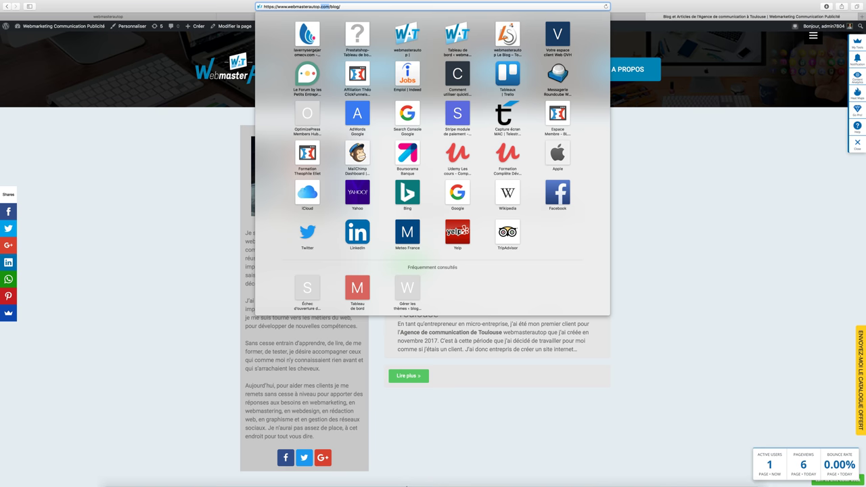
Switch back to Illustrator and move the Character panel farther away from the upper orange logo.
mouse_move(416, 484)
click(254, 473)
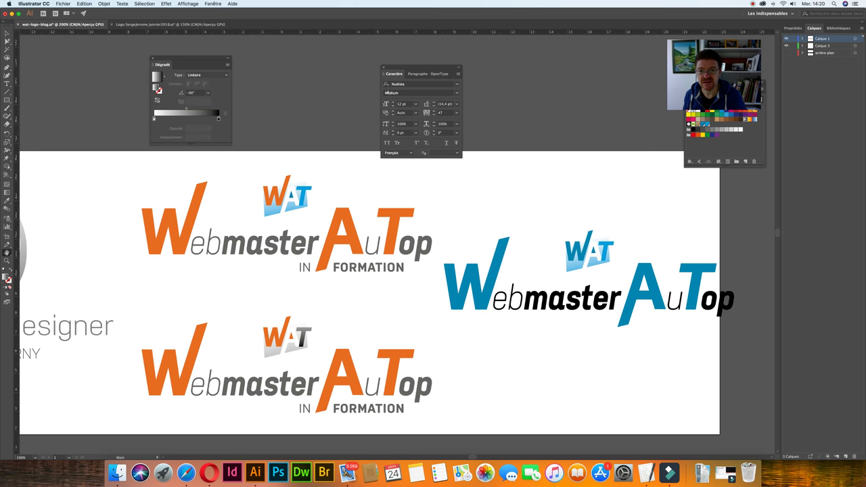
drag(415, 67, 477, 48)
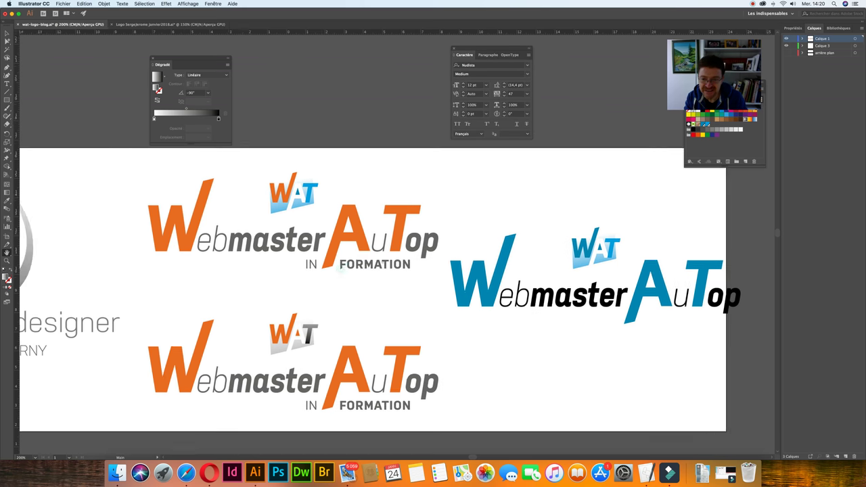
Frame the upper orange WebmasterAuTop logo with two horizontal guides at its height limits and two vertical guides at its side edges.
scroll(397, 291, left, 3)
scroll(397, 291, right, 3)
scroll(397, 291, down, 1)
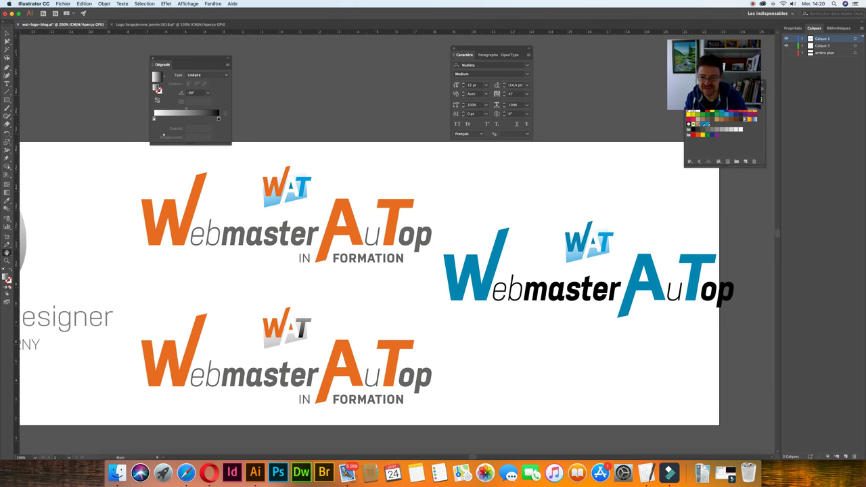
key(v)
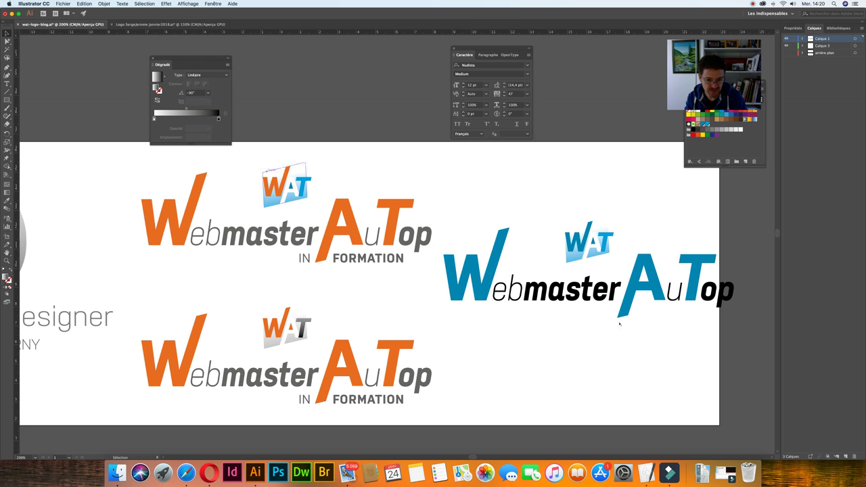
key(h)
drag(437, 262, 490, 266)
key(v)
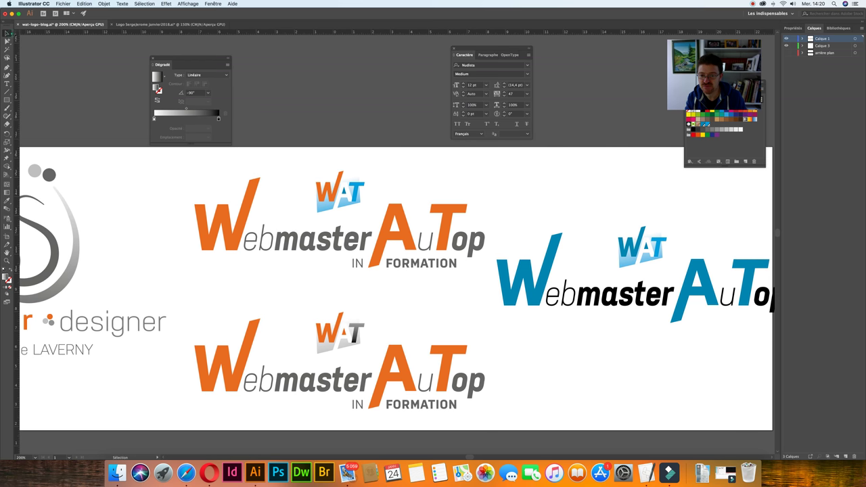
drag(338, 31, 339, 178)
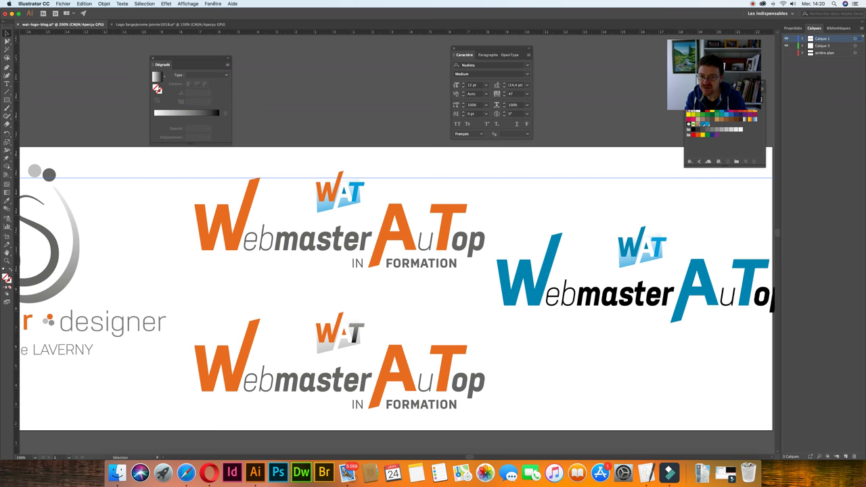
drag(259, 34, 321, 268)
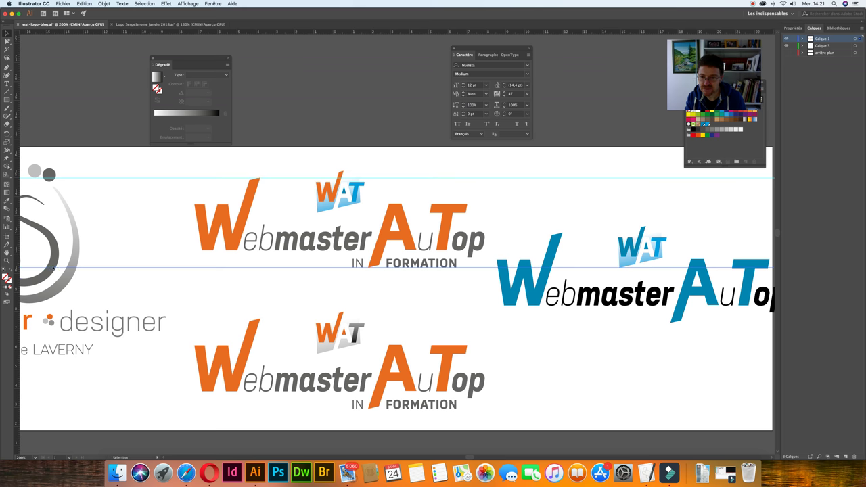
drag(224, 254, 195, 255)
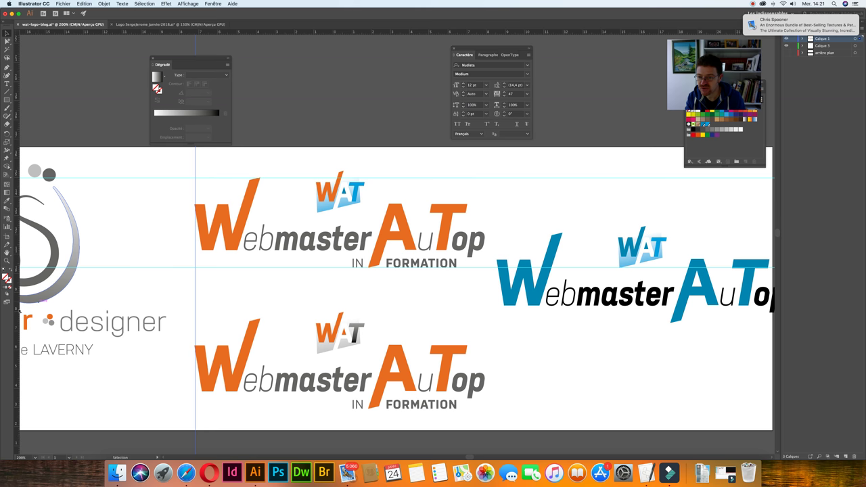
drag(280, 270, 485, 270)
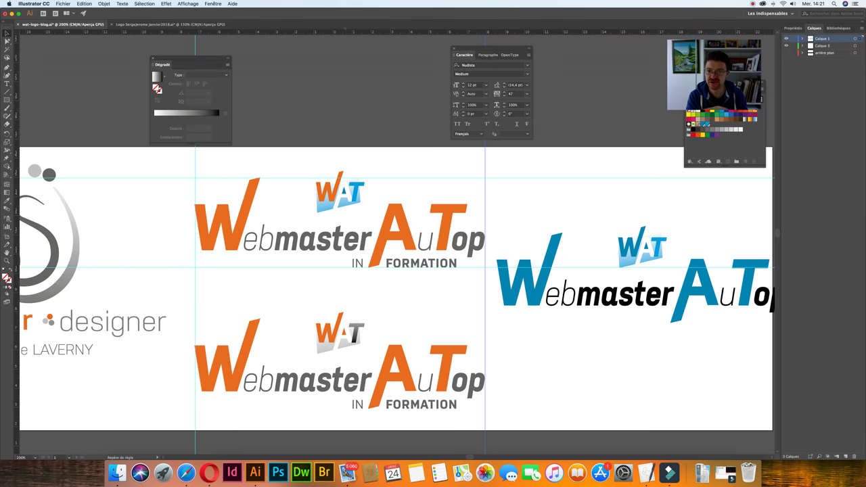
Select the small WAT emblem above the upper orange logo together with the top guide and nudge them down.
scroll(299, 226, up, 3)
drag(289, 203, 375, 258)
scroll(375, 258, down, 1)
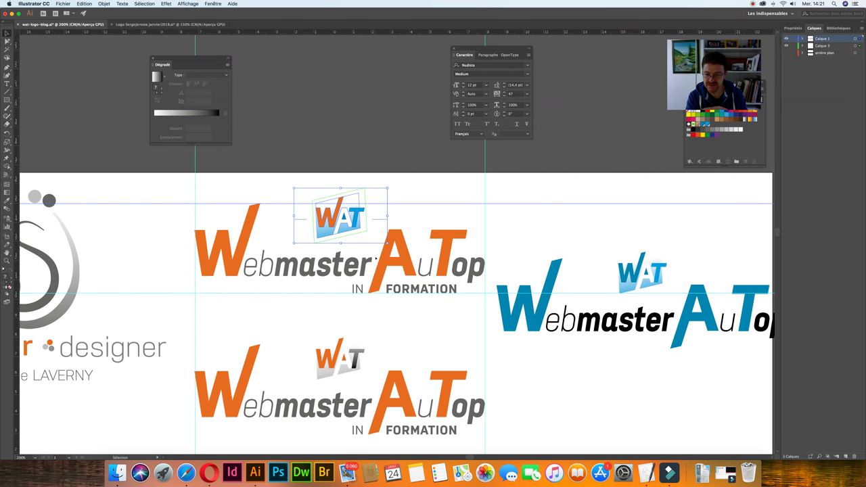
key(Down)
key(Down)
key(Down)
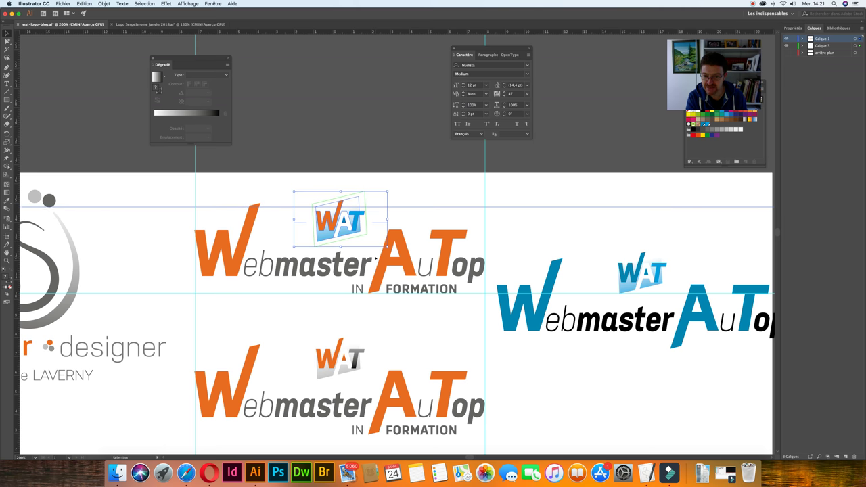
Deselect the emblem and nudge the top horizontal guide back up to the tip of the large orange W.
click(420, 216)
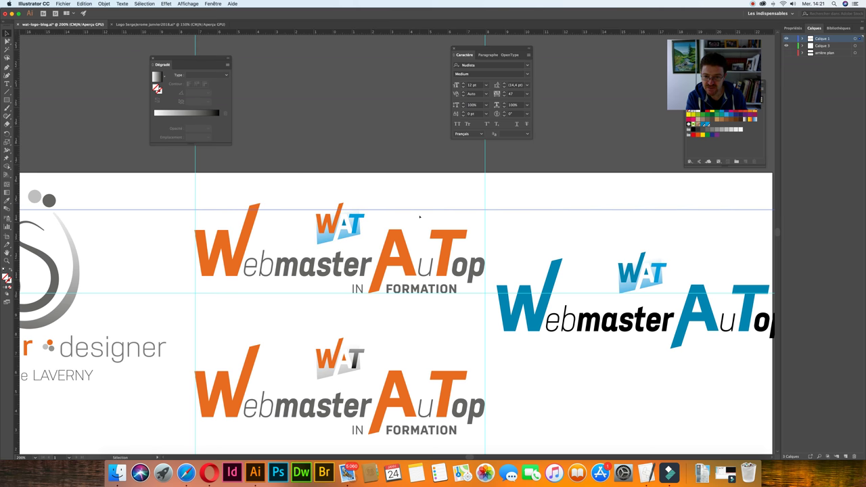
key(Up)
key(Up)
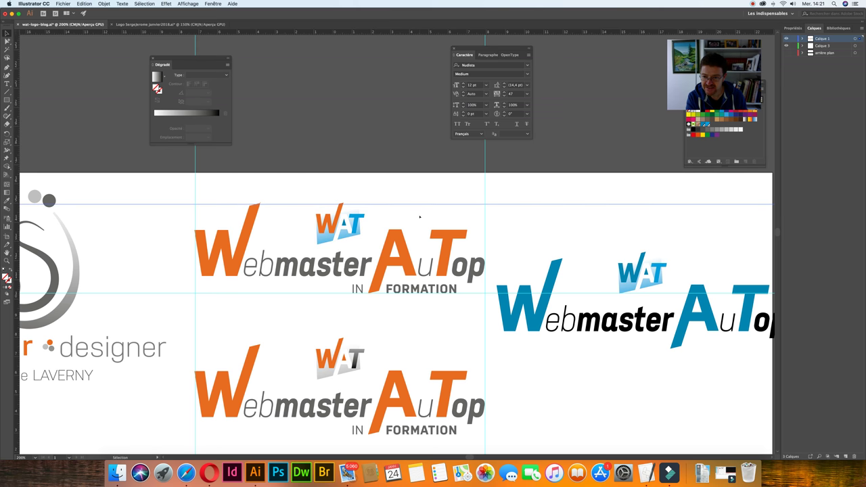
Select only the WAT emblem of the upper orange logo and nudge it slightly farther down below the top guide.
drag(294, 205, 368, 234)
key(Down)
key(Down)
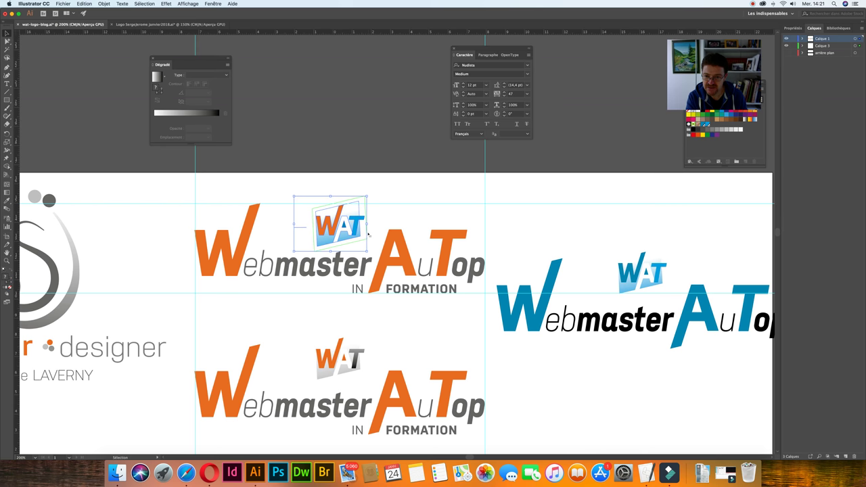
Deselect the upper WAT emblem and add a horizontal guide at the tip of the lower orange logo's large W.
click(406, 193)
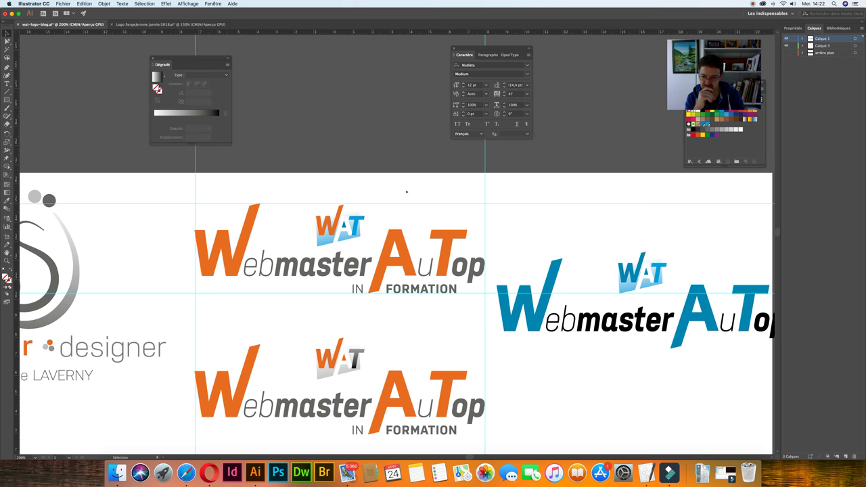
scroll(406, 192, right, 1)
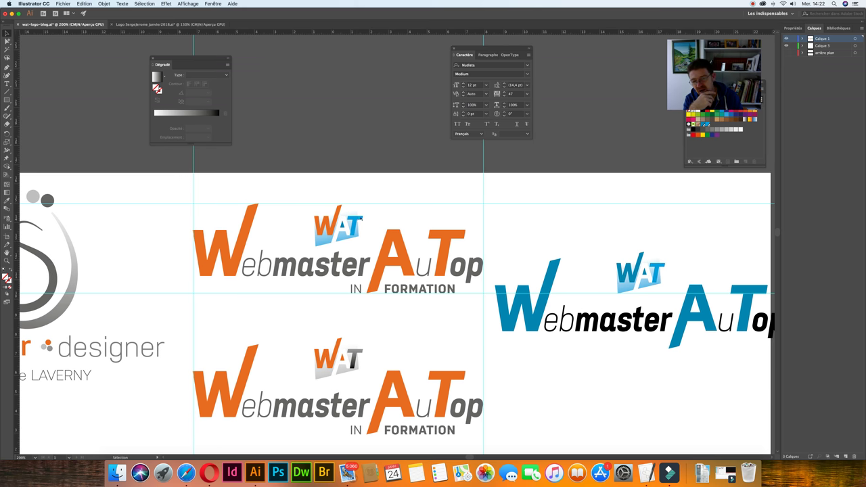
click(355, 224)
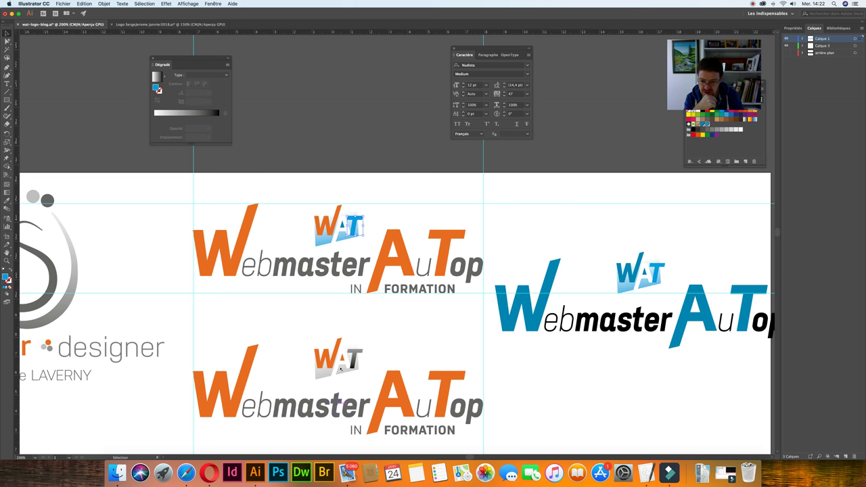
scroll(323, 383, down, 2)
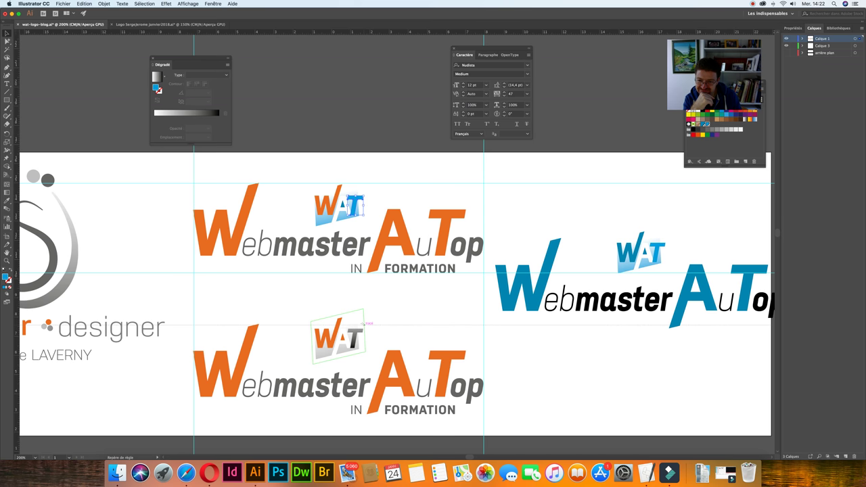
click(364, 324)
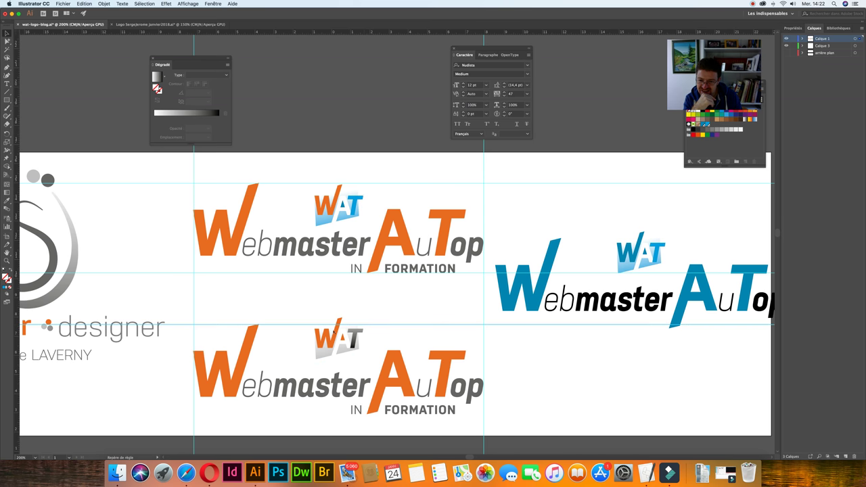
Move the grey WAT emblem of the lower orange logo down until its top sits at the new guide.
click(327, 336)
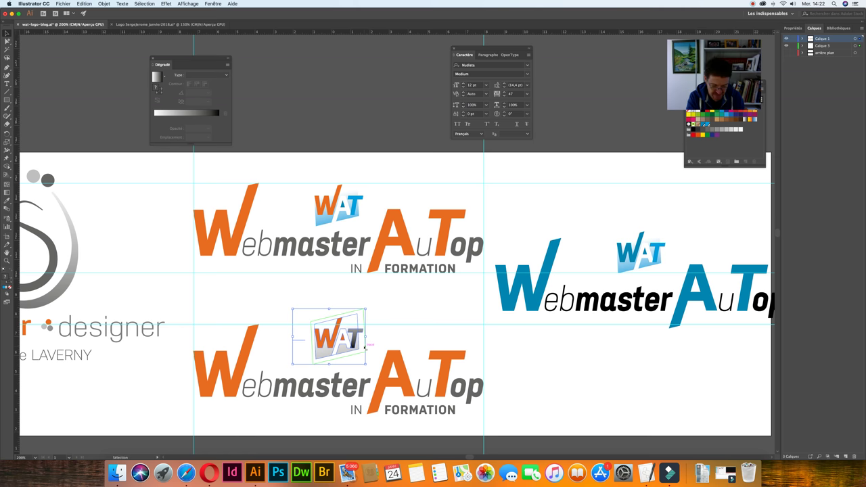
drag(366, 345, 377, 335)
click(376, 334)
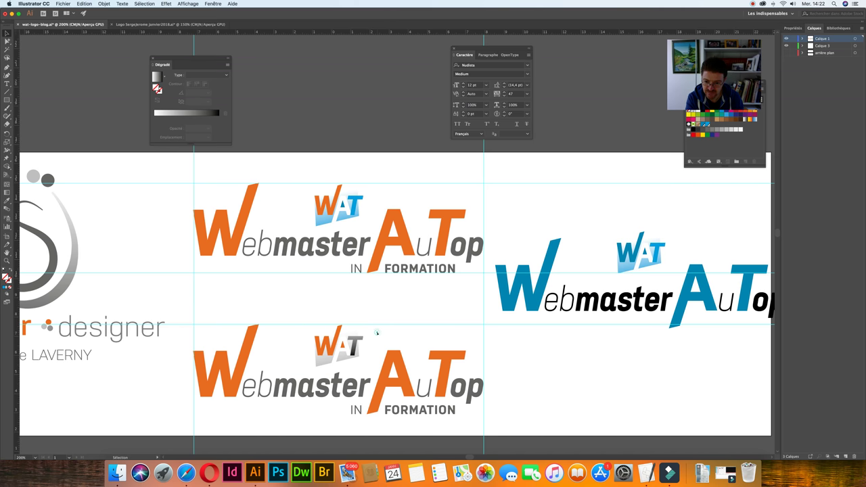
Add a horizontal guide at the foot of the lower logo's large A and nudge its IN FORMATION text slightly up above it.
scroll(377, 333, down, 2)
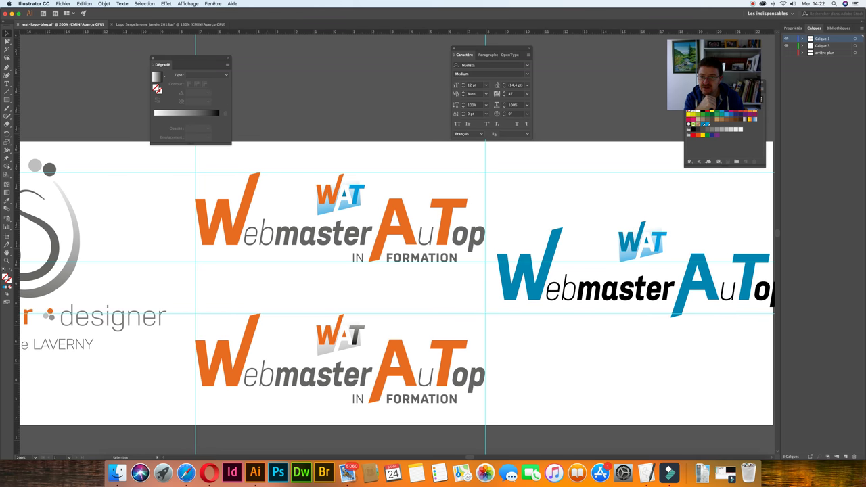
drag(377, 31, 349, 402)
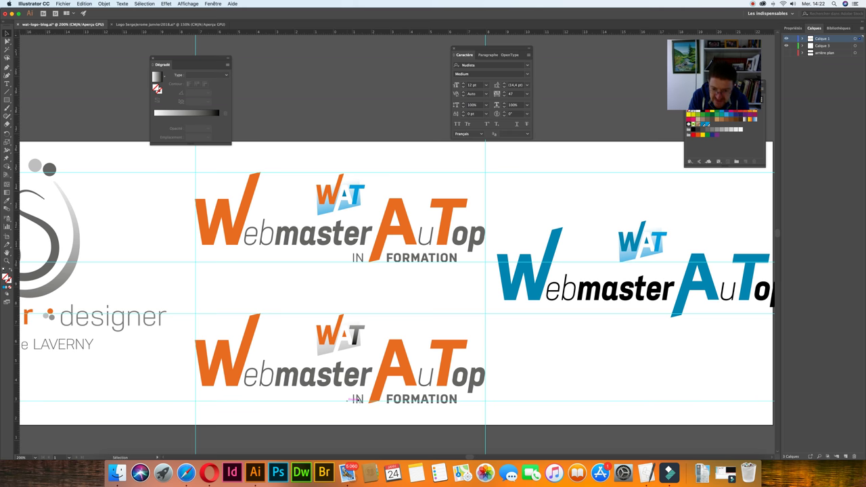
click(383, 399)
drag(361, 401, 361, 399)
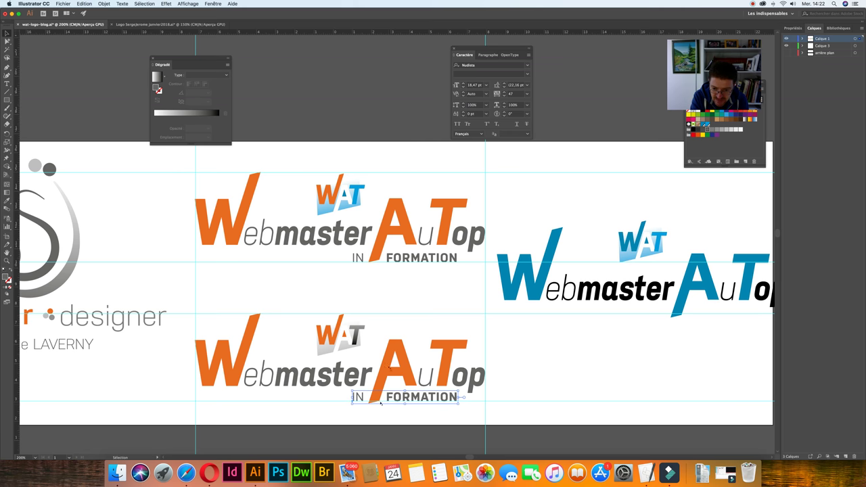
click(516, 378)
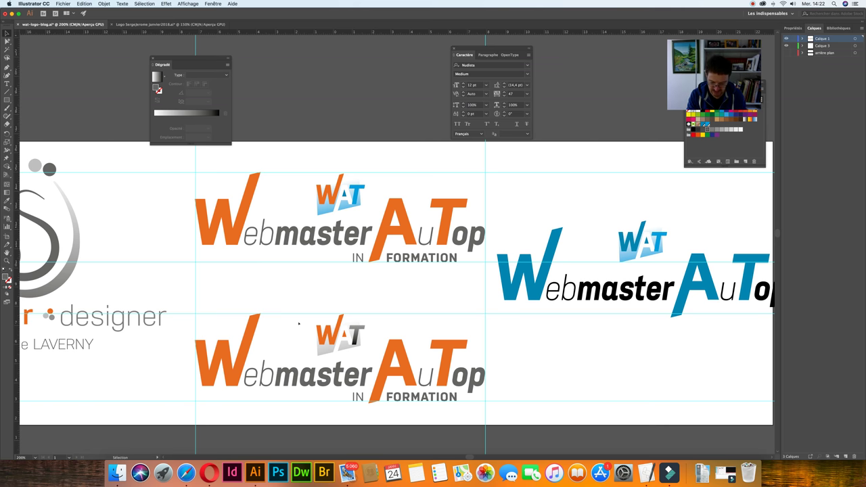
Inspect the lower orange logo's alignment with its guides up close, and compare it with the neighbouring logo variants.
key(z)
scroll(296, 335, down, 2)
click(313, 307)
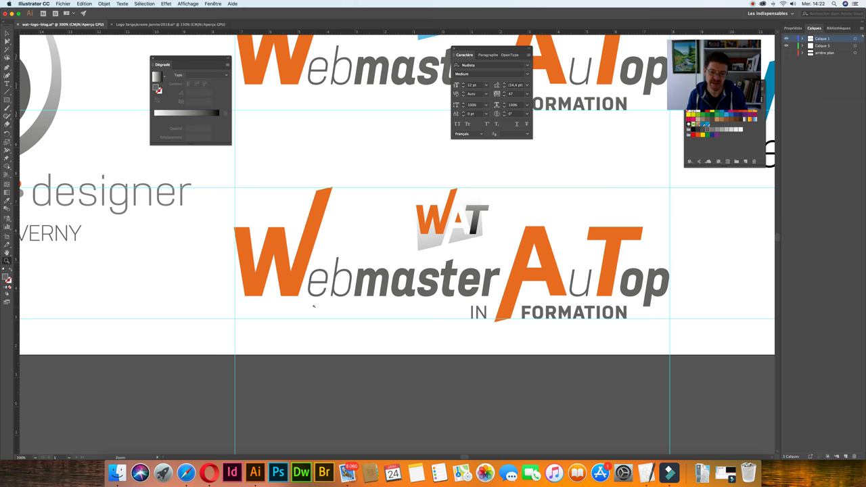
key(space)
drag(359, 297, 302, 313)
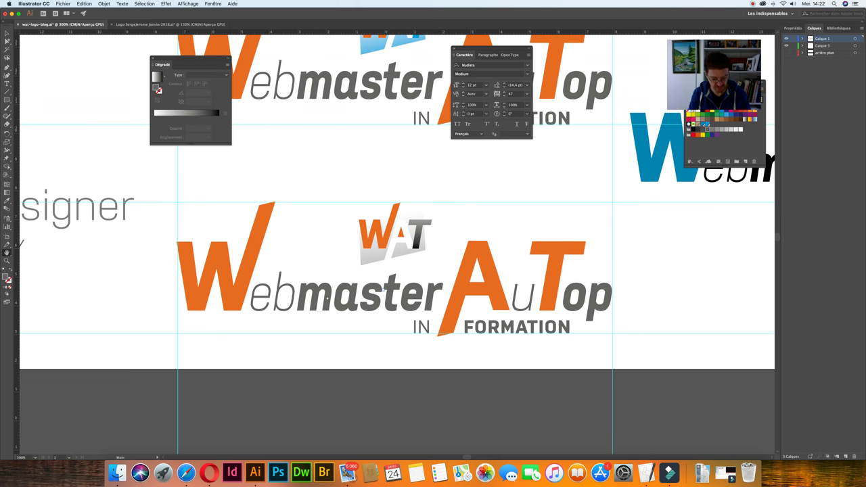
key(super+minus)
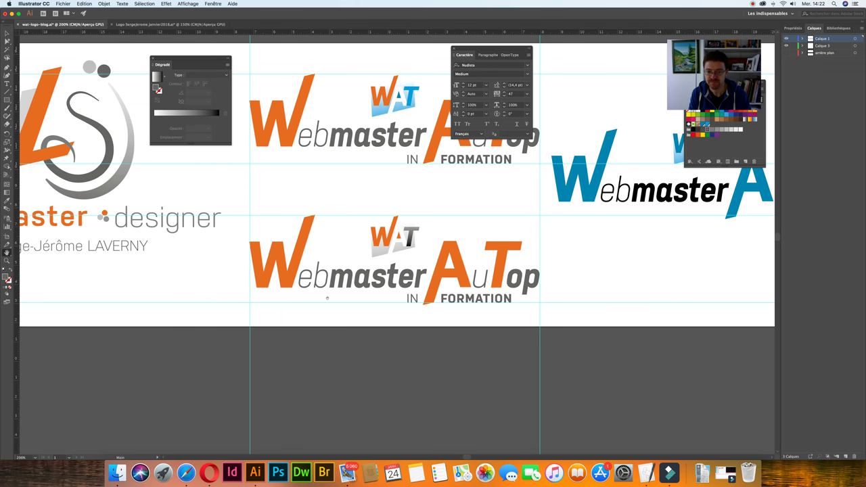
drag(362, 232, 375, 241)
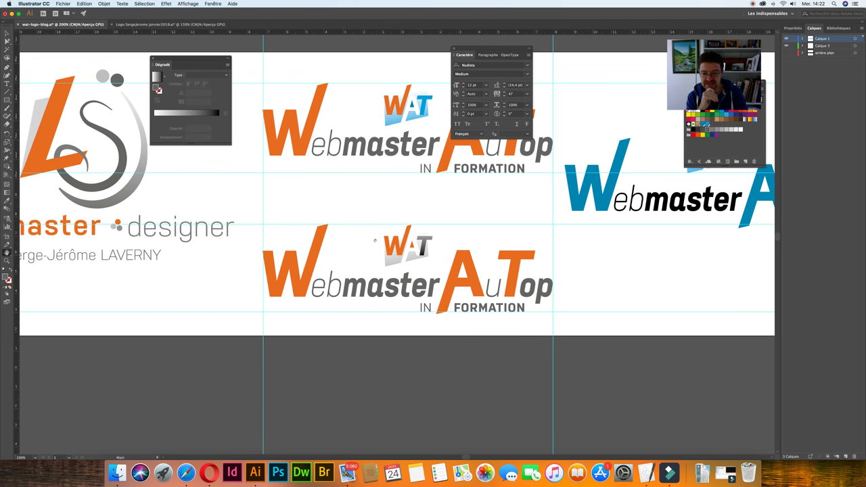